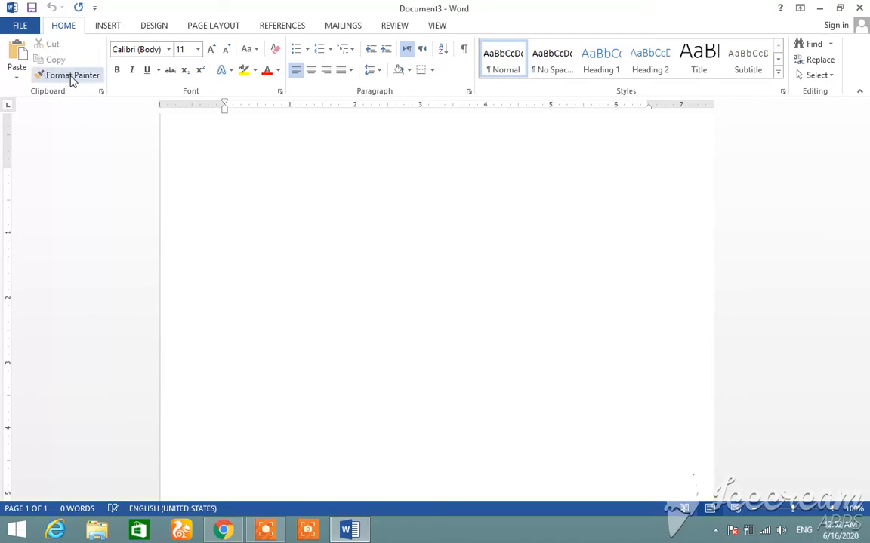
# Enter "Institute of Computer Studies" as the first line of the blank document
pyautogui.click(70, 76)
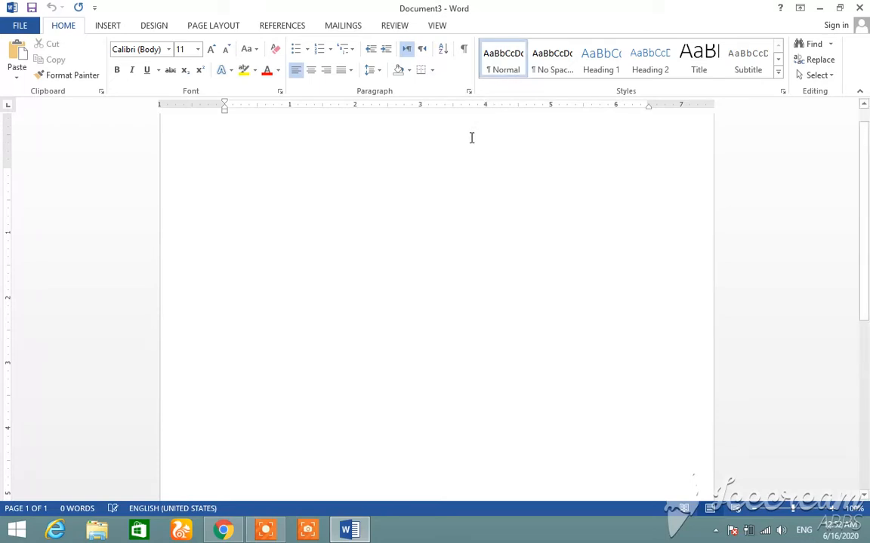
pyautogui.write('Institue')
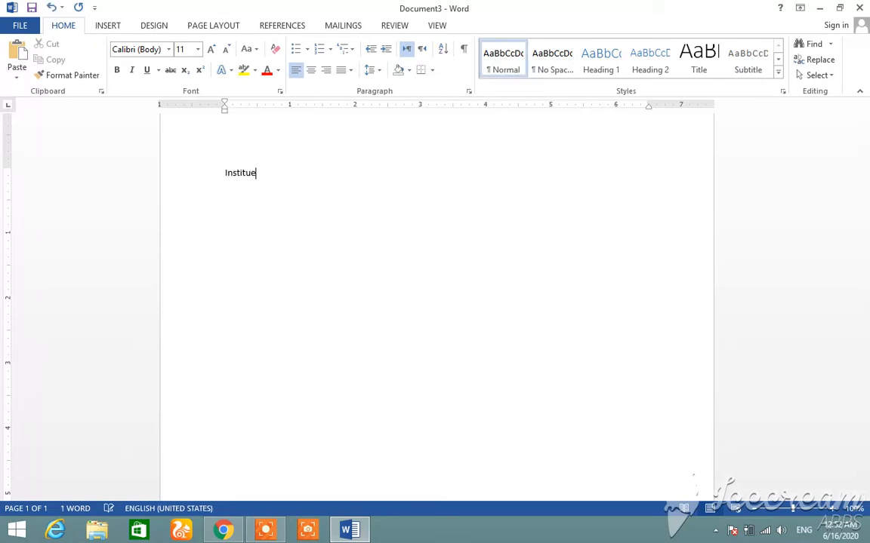
pyautogui.write(' o')
pyautogui.press('BackSpace')
pyautogui.press('BackSpace')
pyautogui.press('BackSpace')
pyautogui.press('BackSpace')
pyautogui.press('BackSpace')
pyautogui.press('BackSpace')
pyautogui.press('BackSpace')
pyautogui.press('BackSpace')
pyautogui.press('BackSpace')
pyautogui.press('BackSpace')
pyautogui.write('Institute of Compu')
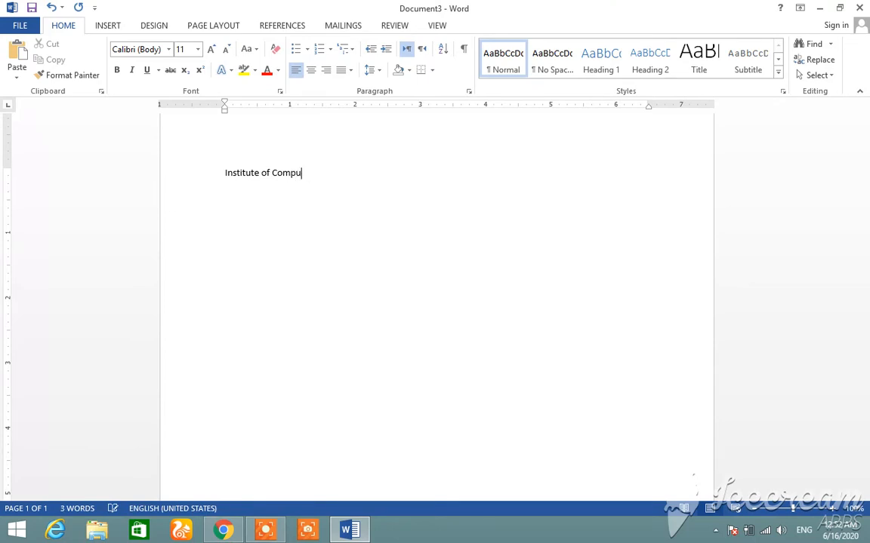
pyautogui.write('erter ')
pyautogui.write('Studie')
pyautogui.write('omputer Edu')
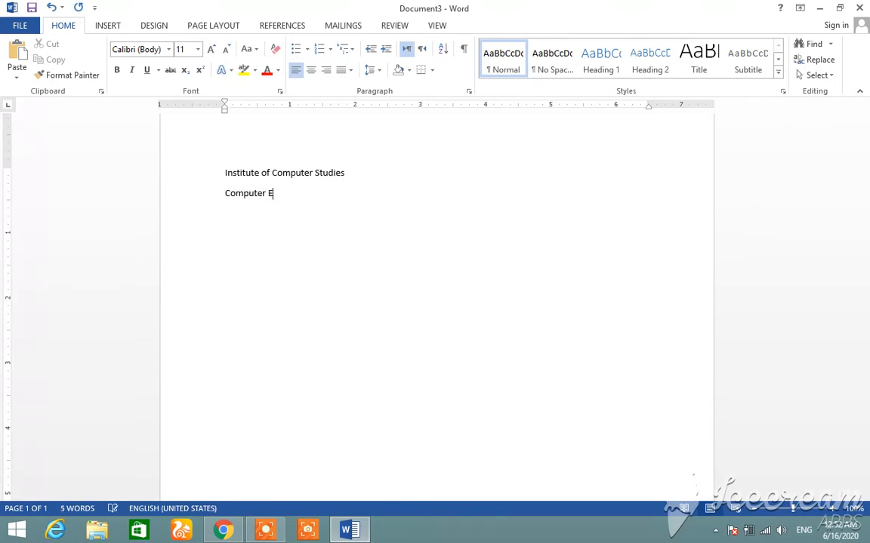
# Add a second line reading "Computer Education", correcting the misspelled word with the suggested spelling "Education"
pyautogui.press('Return')
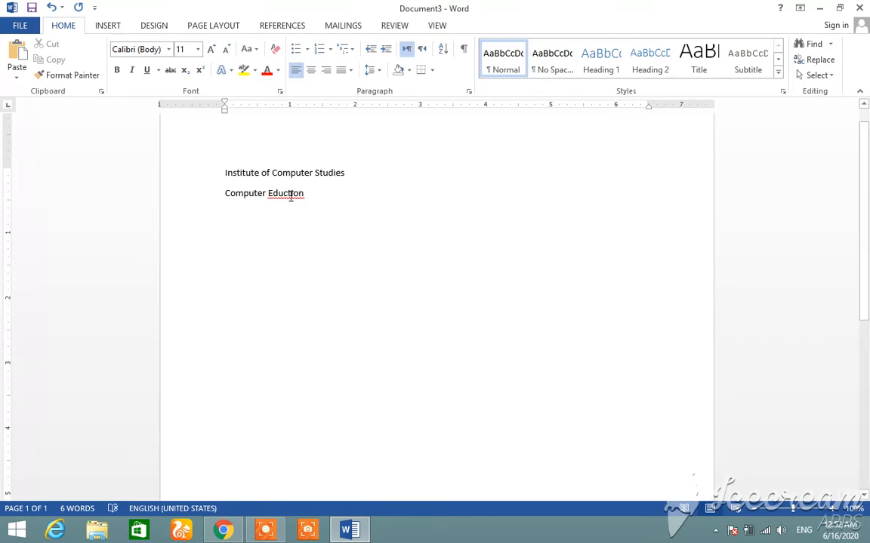
pyautogui.rightClick(290, 196)
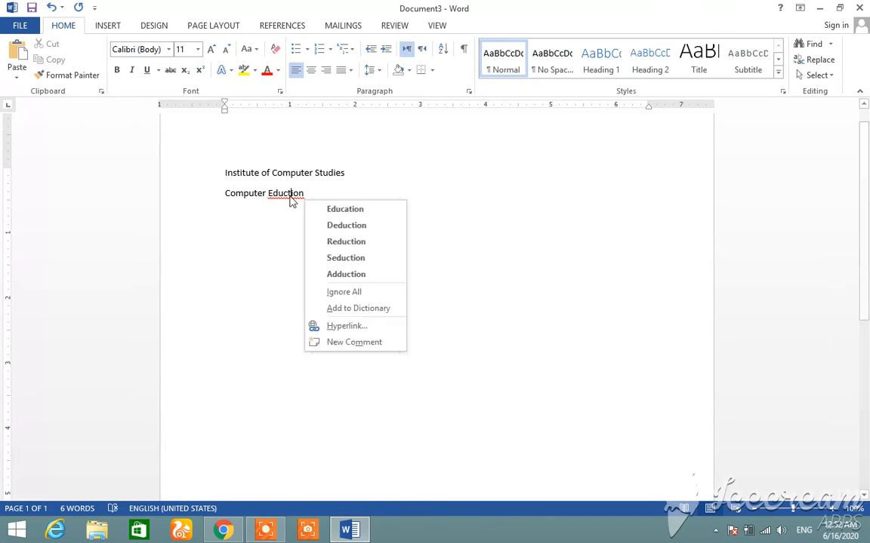
pyautogui.click(336, 209)
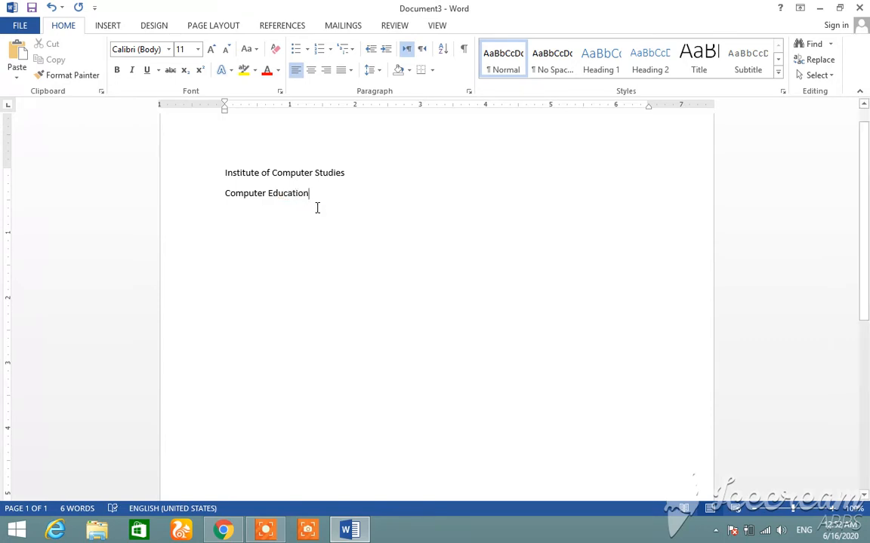
# Enlarge the "Institute of Computer Studies" line to size 24 and center it
pyautogui.click(202, 183)
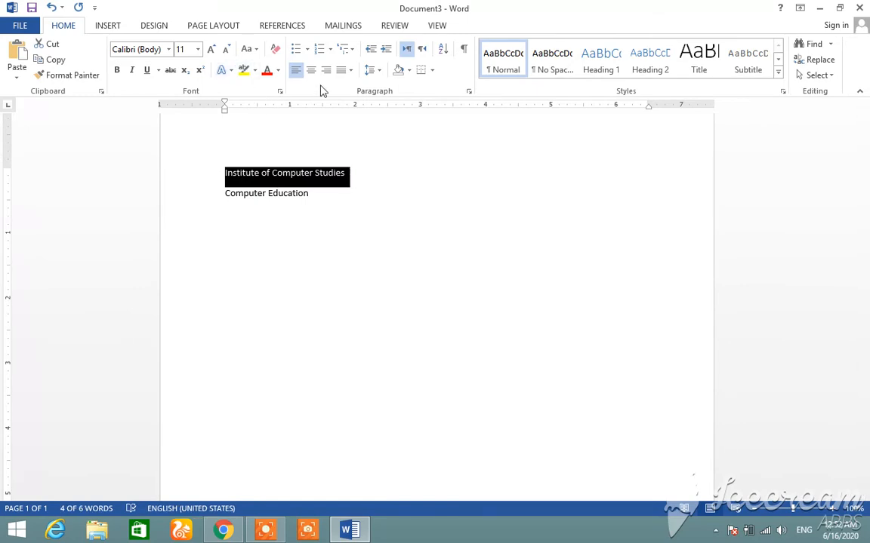
pyautogui.click(212, 49)
pyautogui.click(212, 49)
pyautogui.click(212, 50)
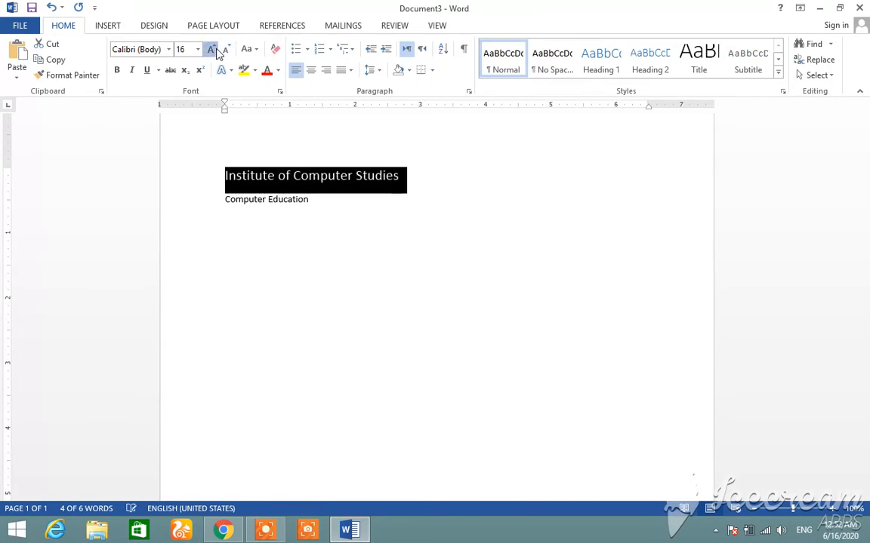
pyautogui.click(212, 50)
pyautogui.click(212, 50)
pyautogui.click(212, 49)
pyautogui.click(212, 50)
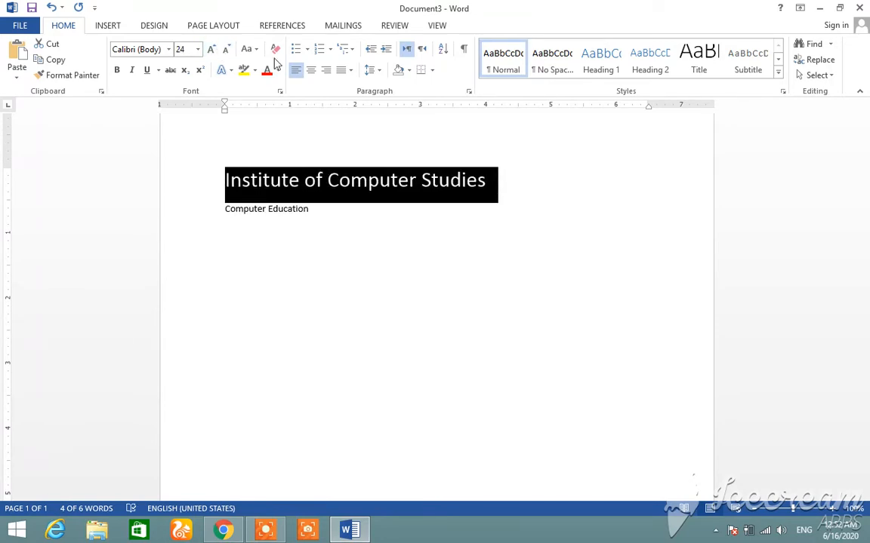
pyautogui.click(310, 75)
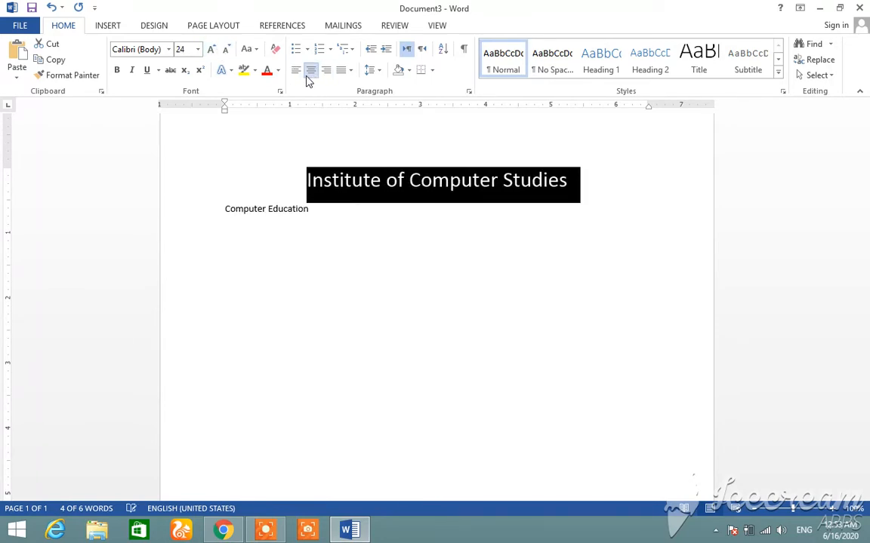
# Change the "Institute of Computer Studies" line to the Brush Script Std font at size 28
pyautogui.click(169, 49)
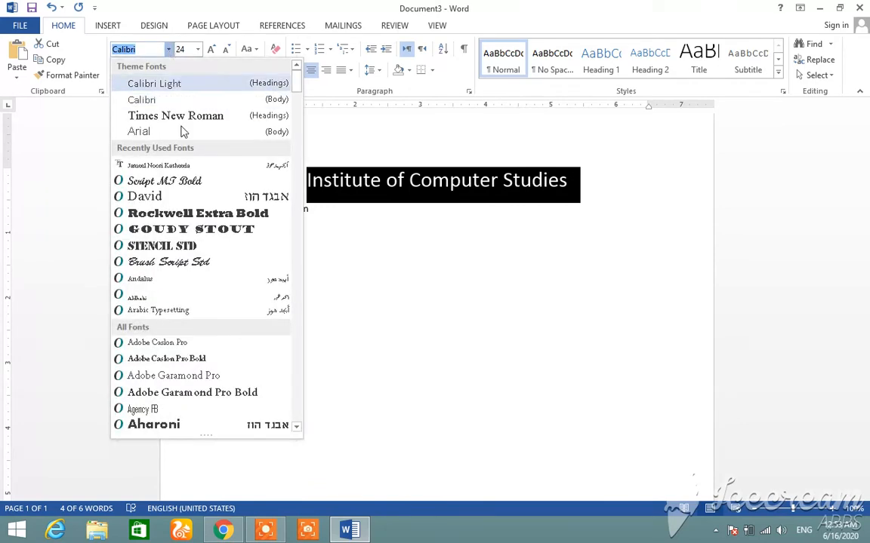
pyautogui.click(172, 262)
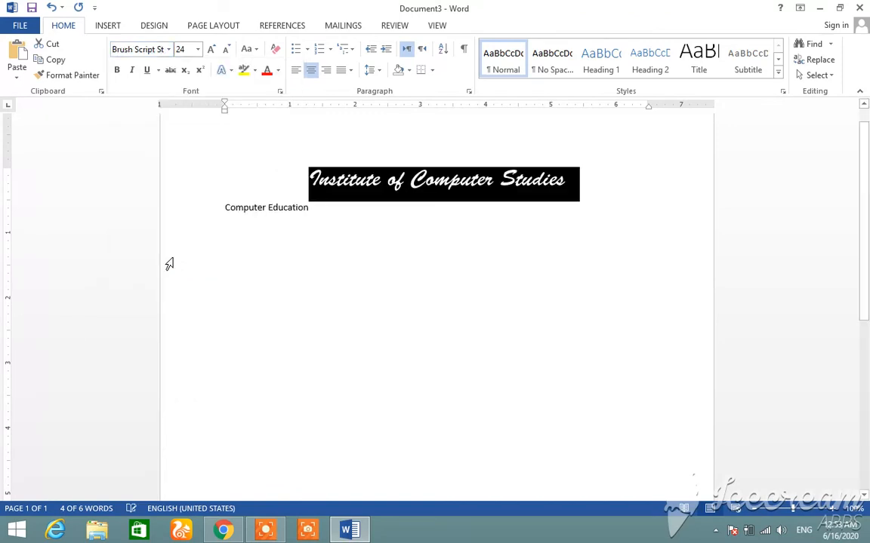
pyautogui.click(211, 49)
pyautogui.click(211, 49)
pyautogui.click(211, 49)
pyautogui.click(212, 49)
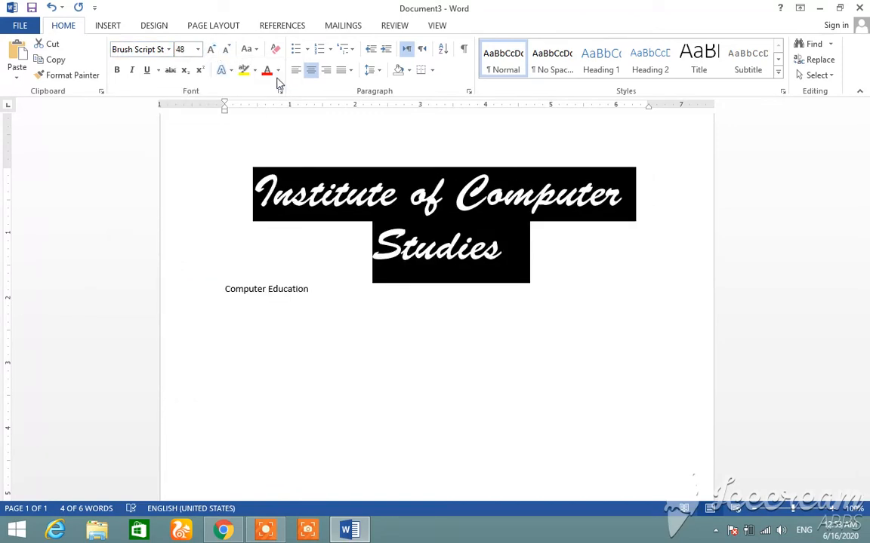
pyautogui.click(226, 49)
pyautogui.click(226, 49)
pyautogui.click(225, 49)
pyautogui.click(226, 49)
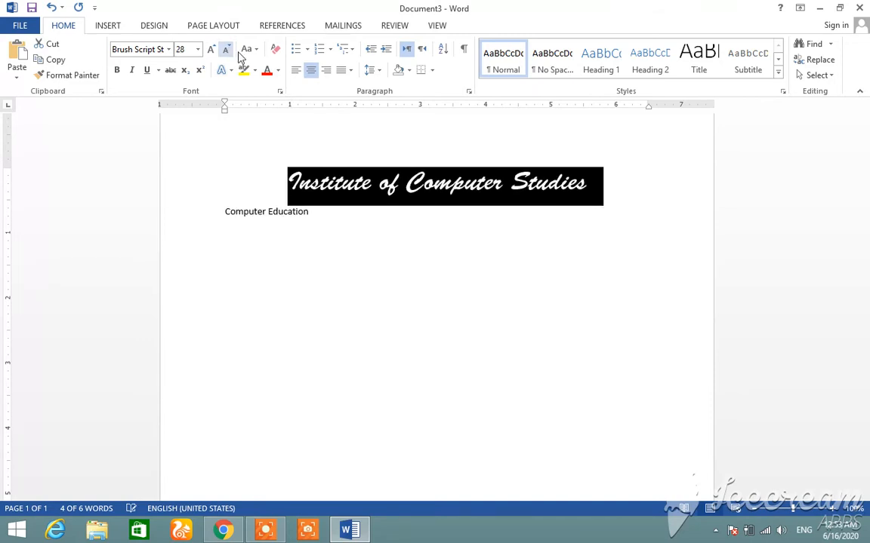
# Color the "Institute of Computer Studies" line red and underline it
pyautogui.click(267, 71)
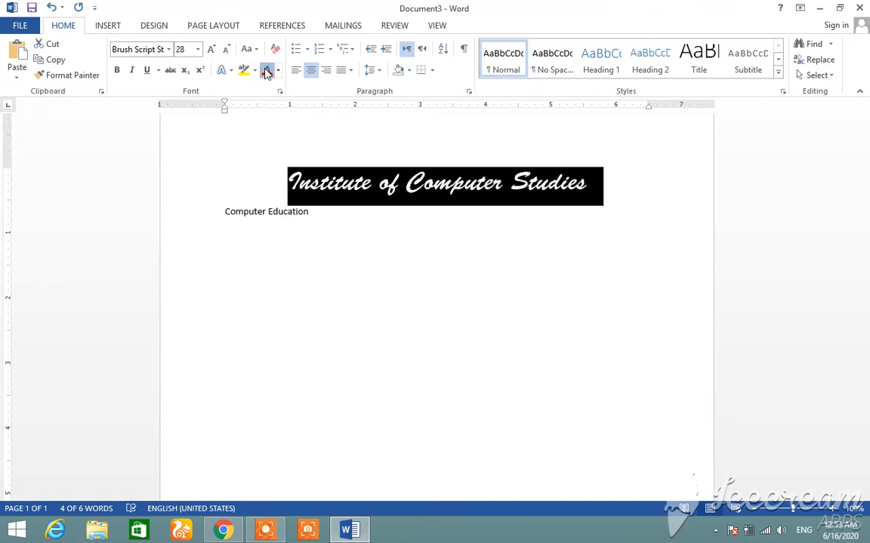
pyautogui.click(146, 70)
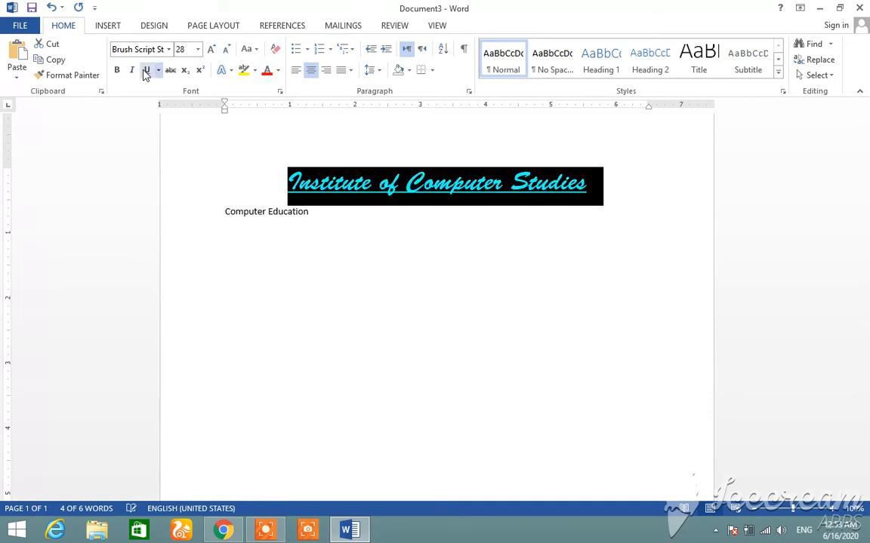
pyautogui.click(307, 249)
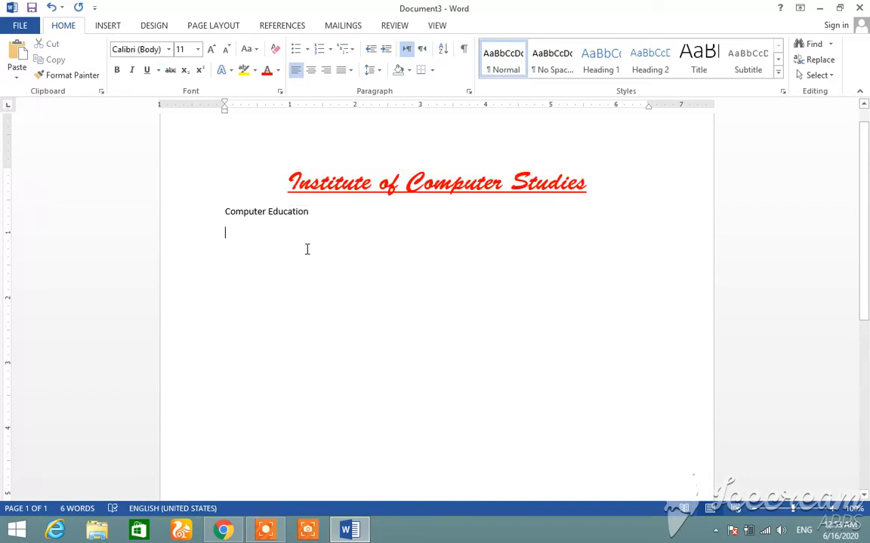
# Apply the blue theme color to the whole "Computer Education" line
pyautogui.doubleClick(220, 214)
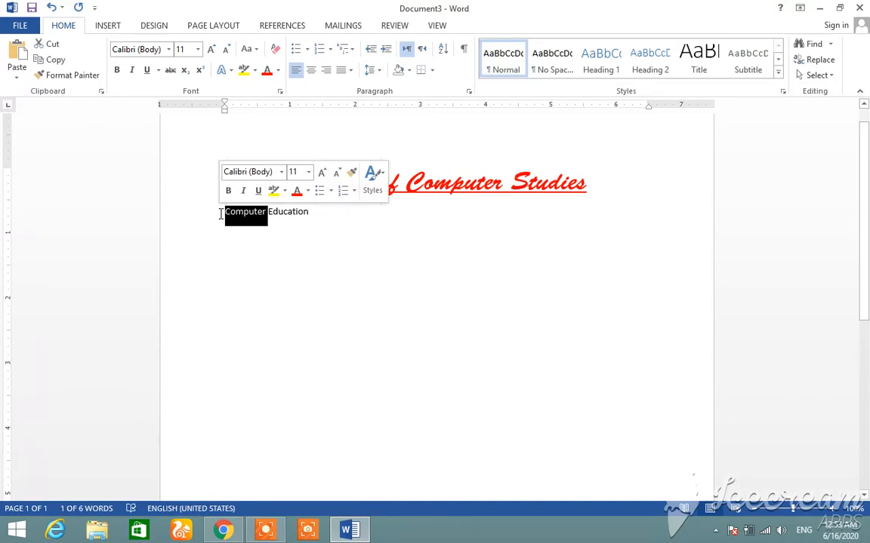
pyautogui.hotkey('shift', 'Right')
pyautogui.hotkey('shift', 'Right')
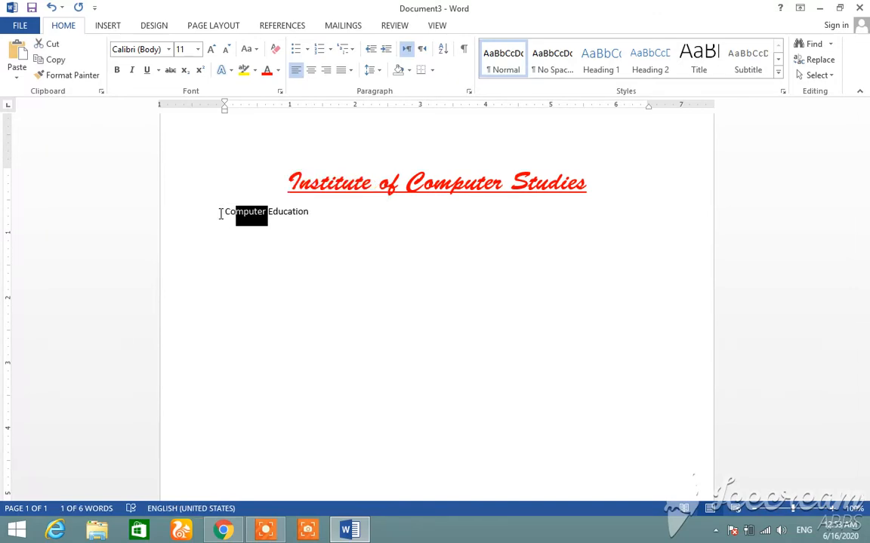
pyautogui.click(204, 219)
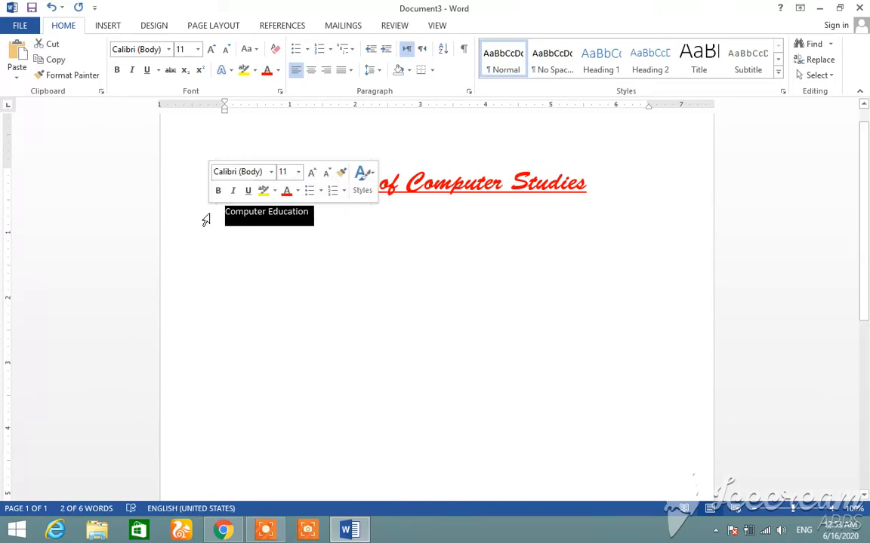
pyautogui.click(297, 190)
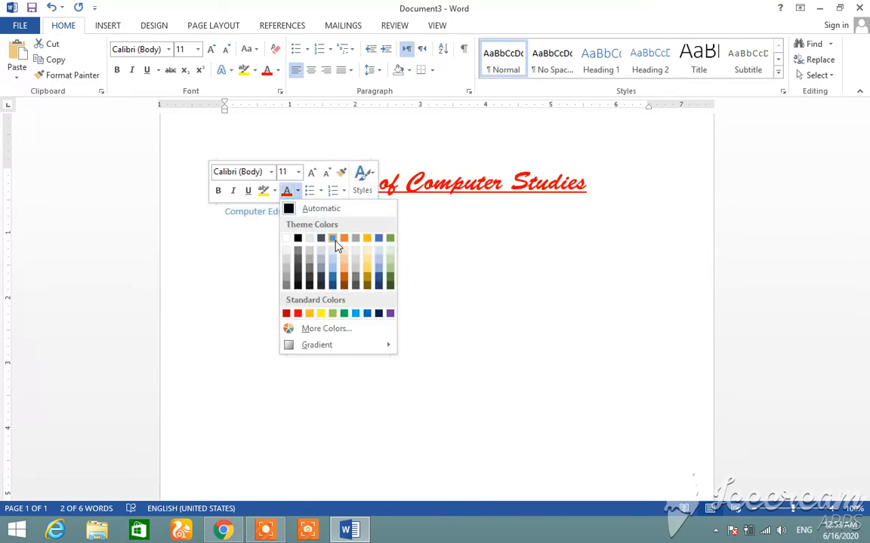
pyautogui.click(334, 241)
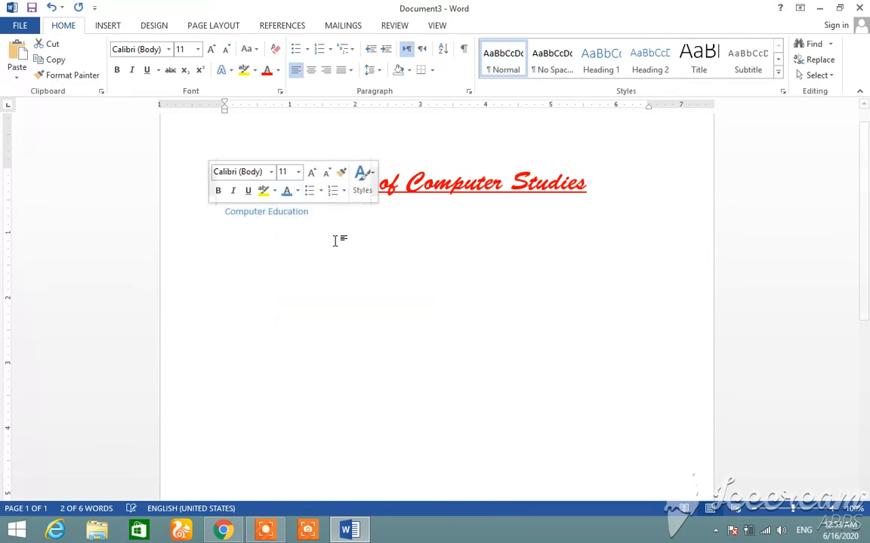
# Set the "Computer Education" line to Rockwell Extra Bold at size 26 and center it
pyautogui.click(271, 173)
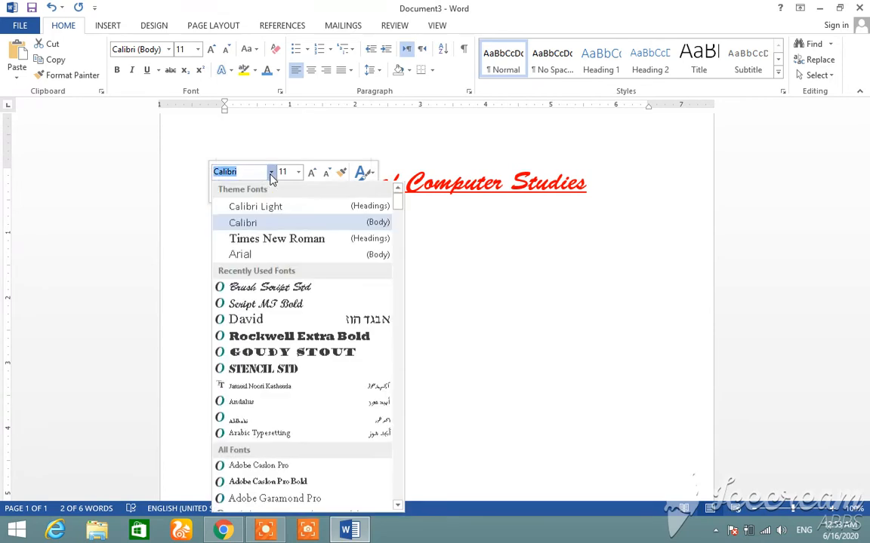
pyautogui.click(284, 344)
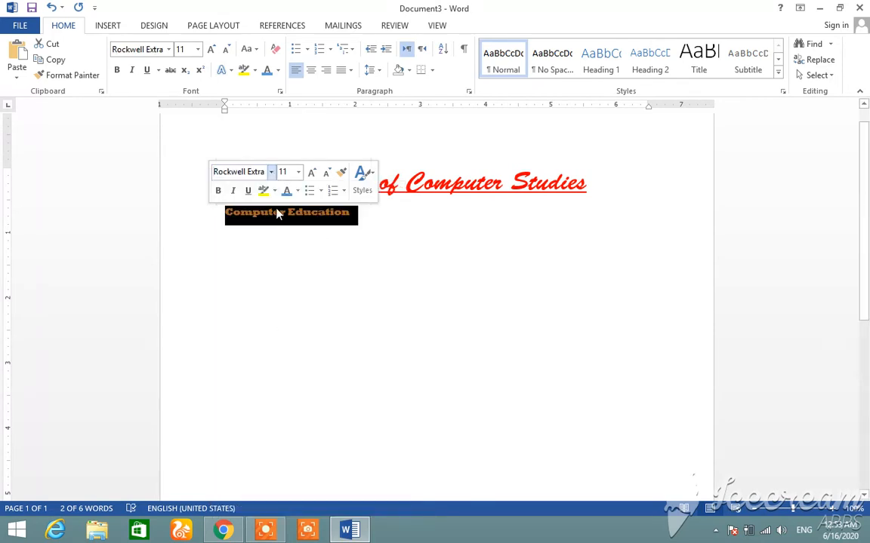
pyautogui.click(298, 173)
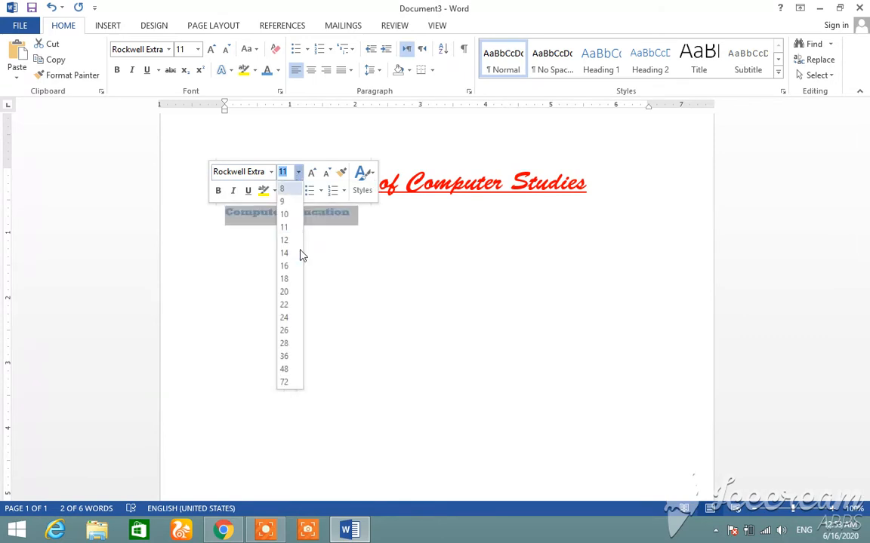
pyautogui.click(285, 330)
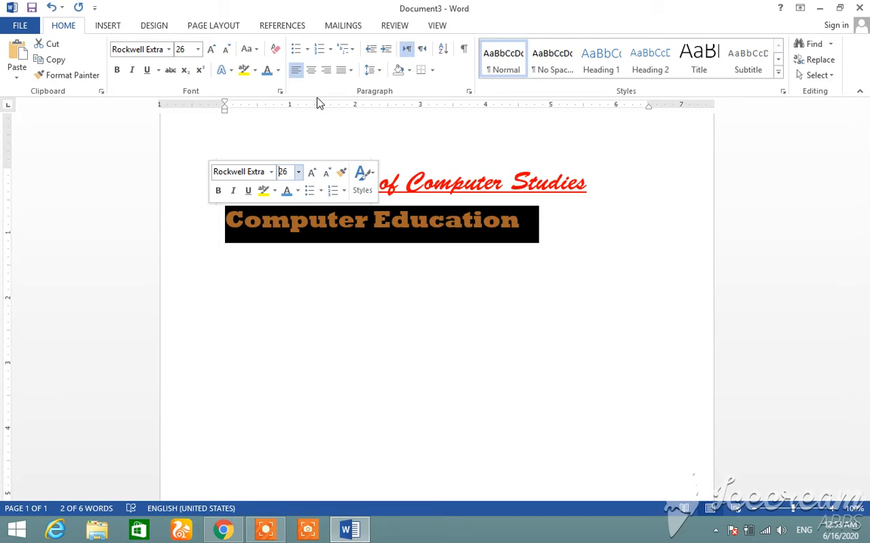
pyautogui.click(311, 70)
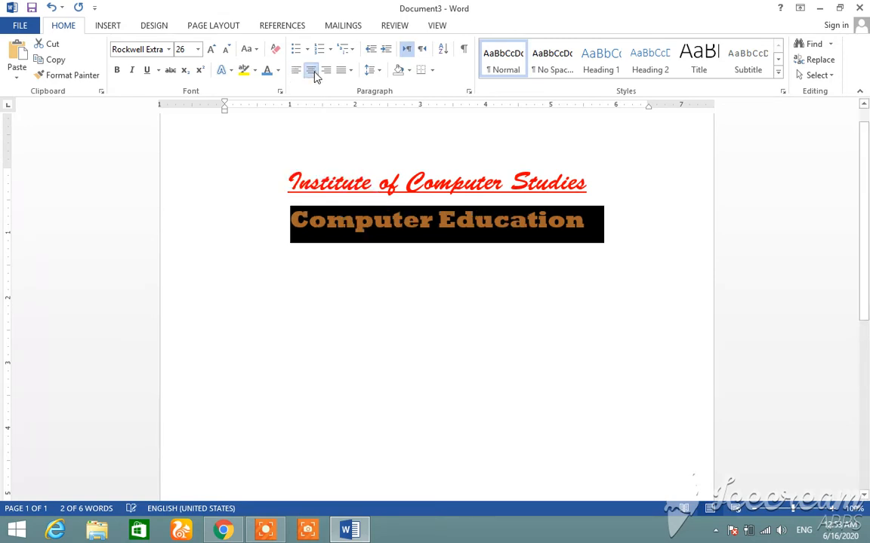
pyautogui.click(504, 337)
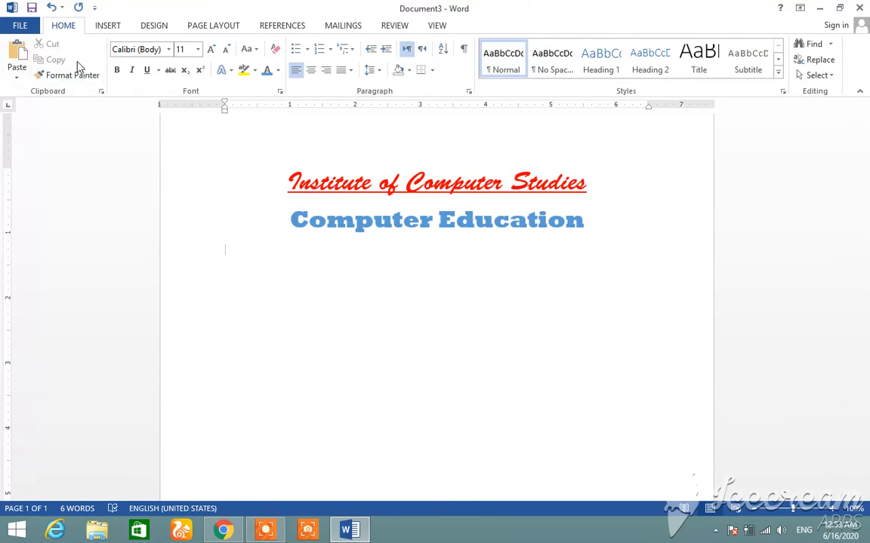
# Copy both heading lines and paste them three times below the originals, adding blank lines between the pasted copies
pyautogui.click(274, 186)
pyautogui.moveTo(274, 186); pyautogui.dragTo(287, 248)
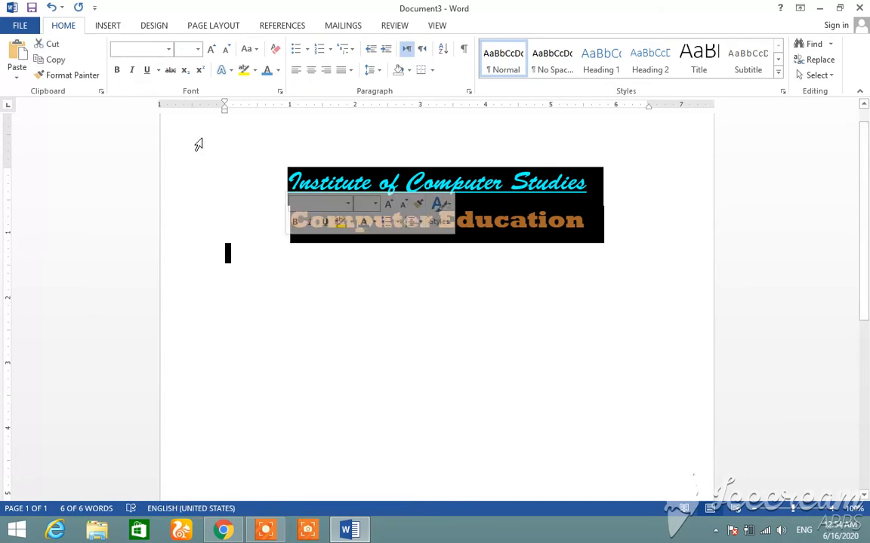
pyautogui.click(53, 59)
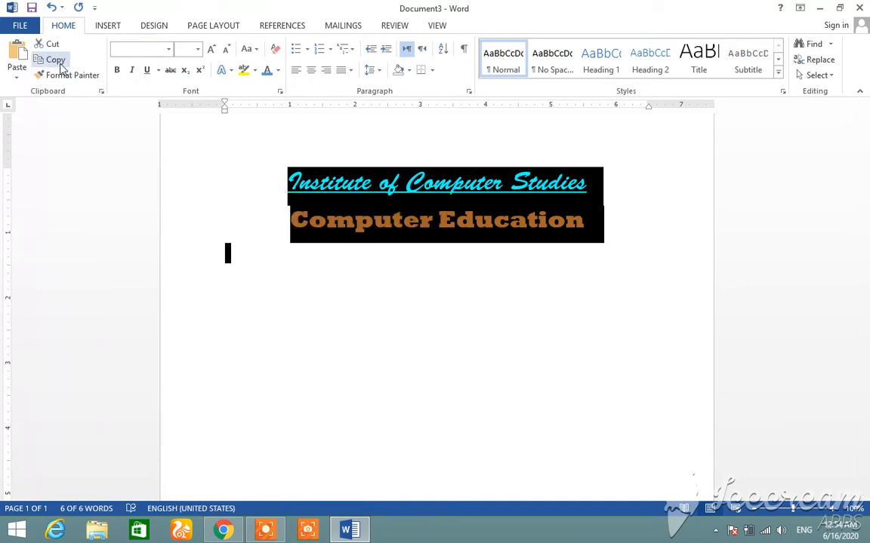
pyautogui.click(252, 294)
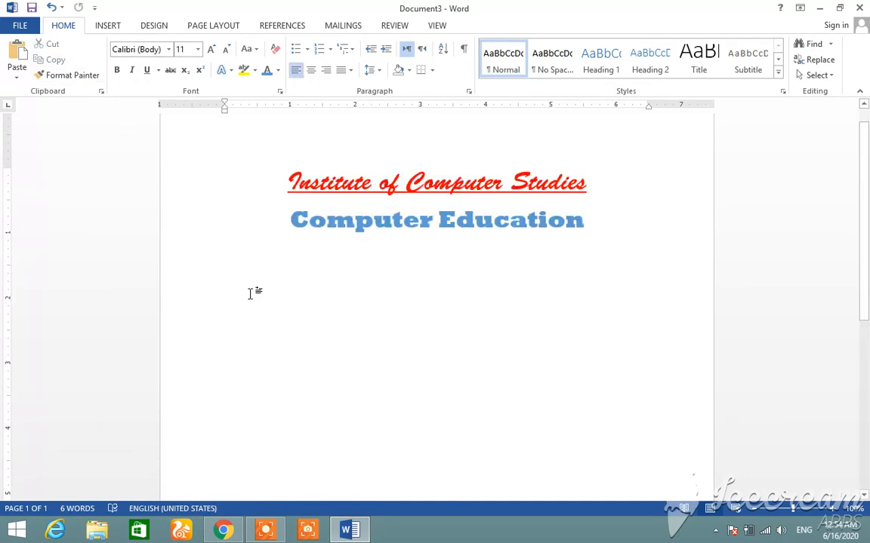
pyautogui.hotkey('ctrl', 'v')
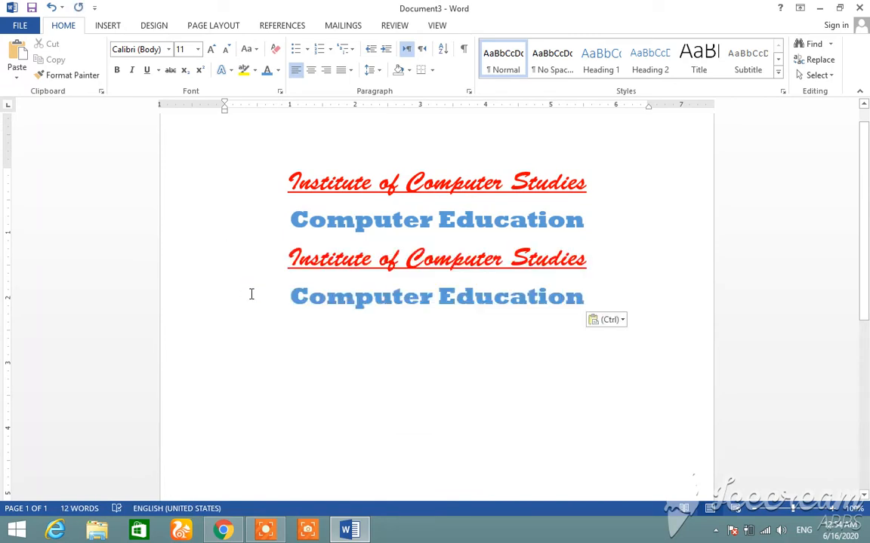
pyautogui.press('Return')
pyautogui.hotkey('ctrl', 'v')
pyautogui.press('Return')
pyautogui.hotkey('ctrl', 'v')
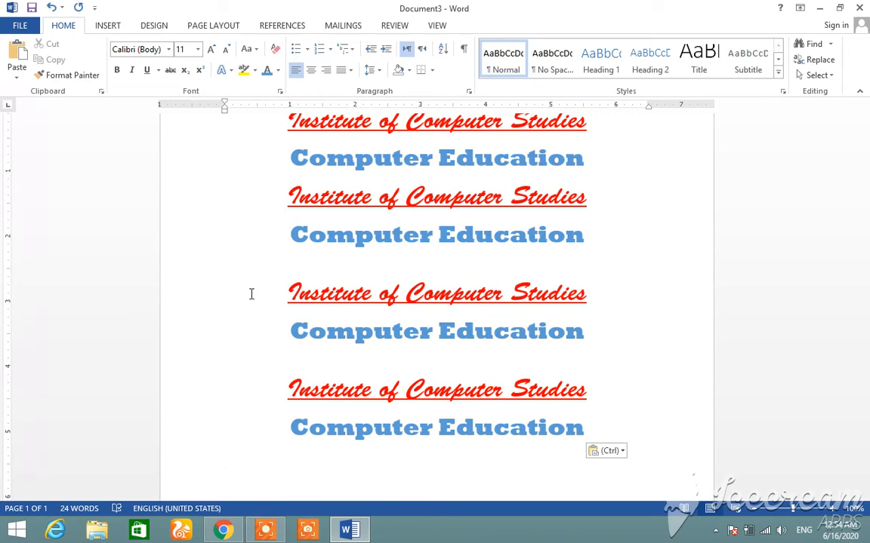
# Delete all of the document's text and bring back three pairs of the heading lines
pyautogui.hotkey('ctrl', 'a')
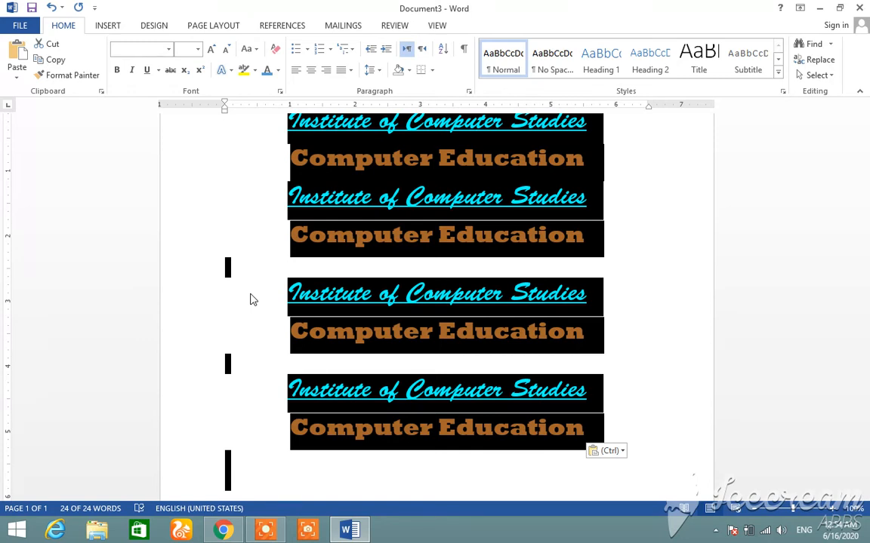
pyautogui.press('Delete')
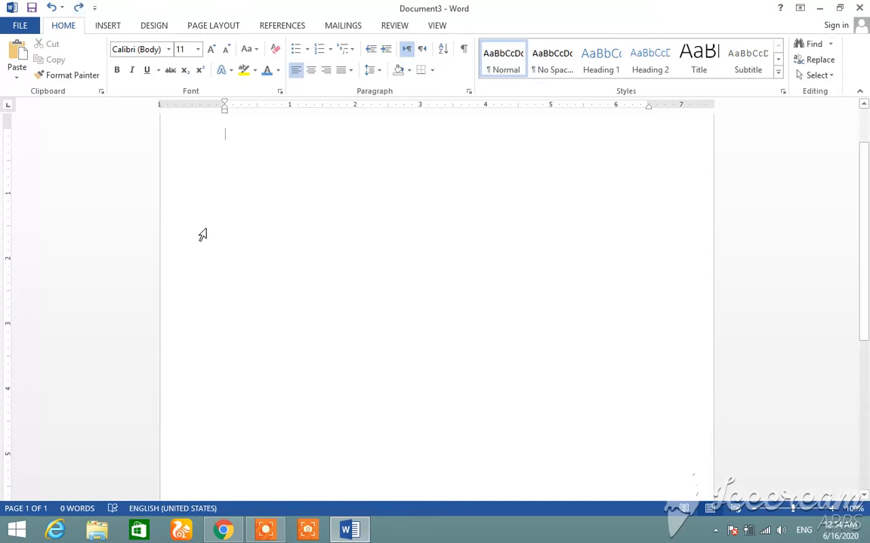
pyautogui.hotkey('ctrl', 'v')
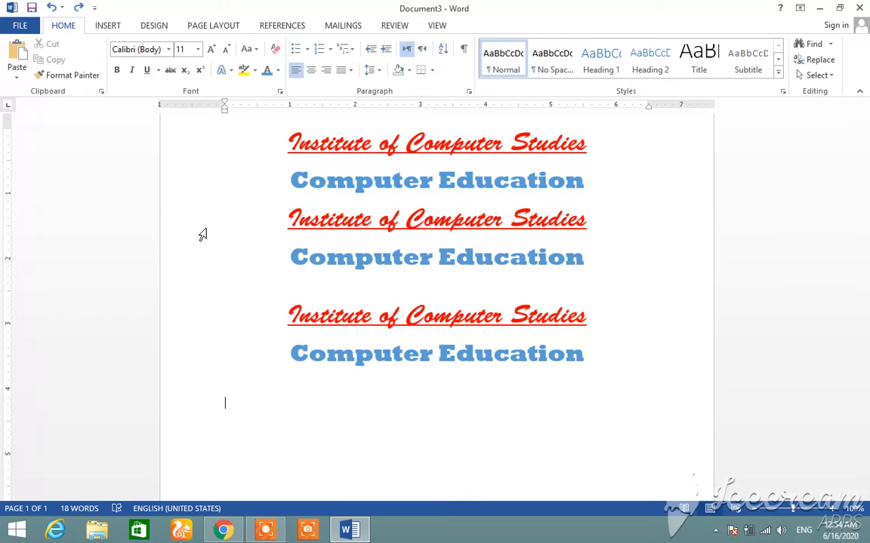
# Change the font of the second pair of heading lines to Script MT Bold
pyautogui.click(254, 227)
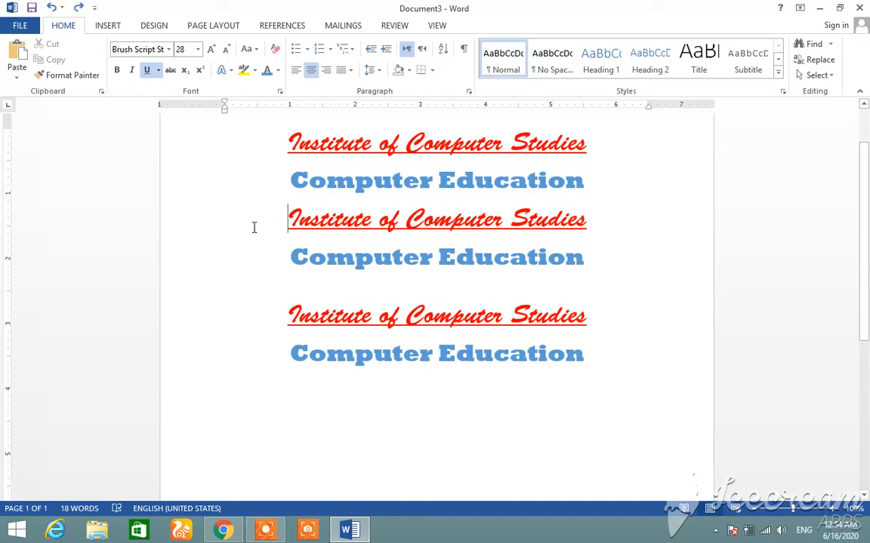
pyautogui.moveTo(254, 227); pyautogui.dragTo(208, 293)
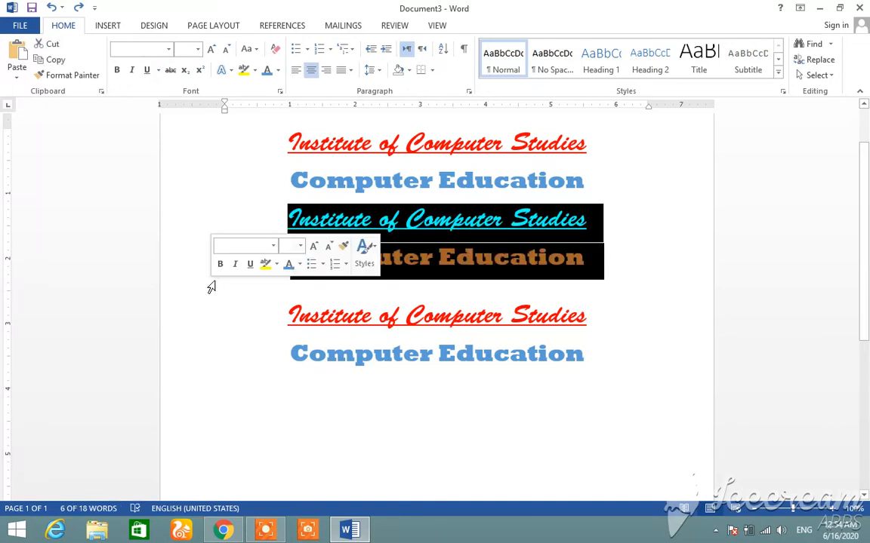
pyautogui.click(169, 48)
pyautogui.click(159, 181)
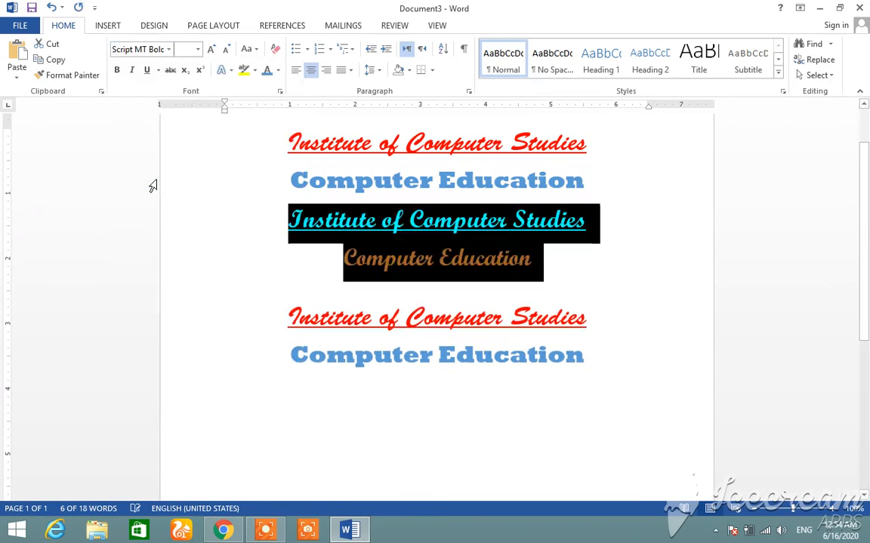
pyautogui.click(273, 293)
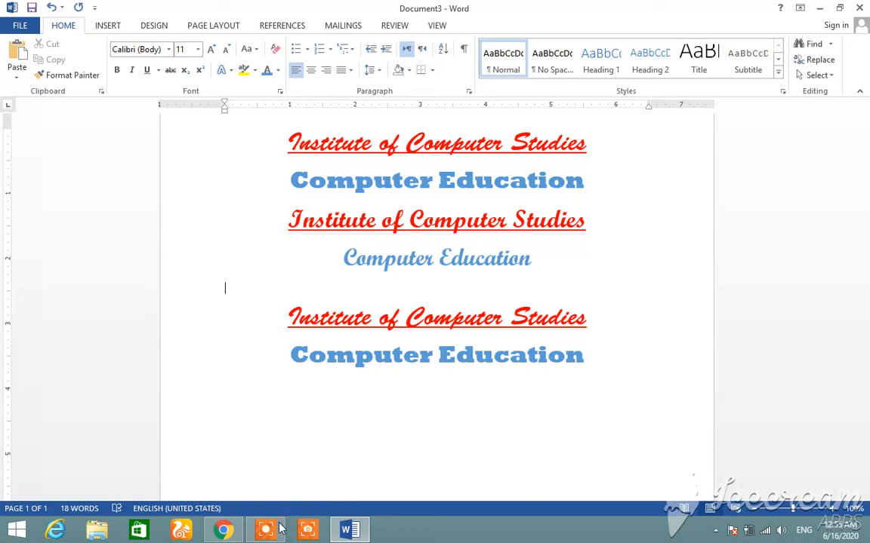
# Zoom the page in to 160% and out to 90%, finishing at 110%
pyautogui.moveTo(274, 532)
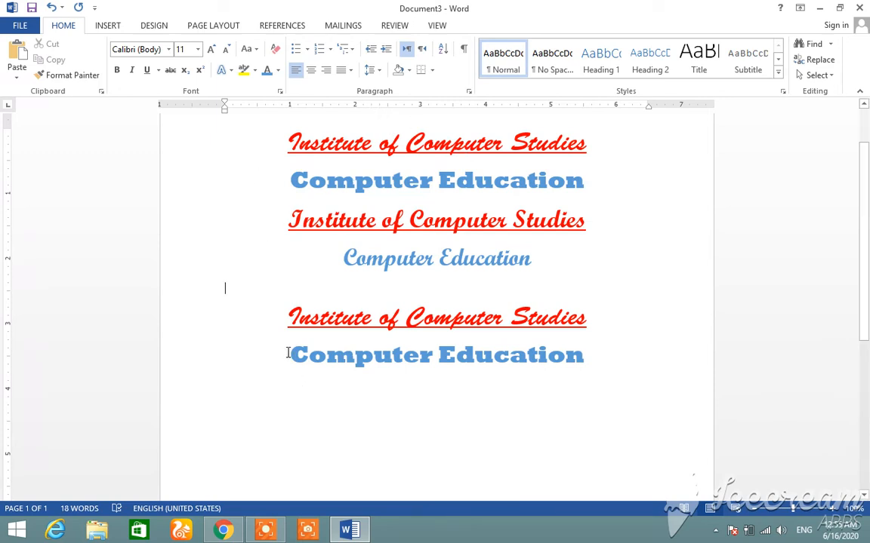
pyautogui.click(830, 508)
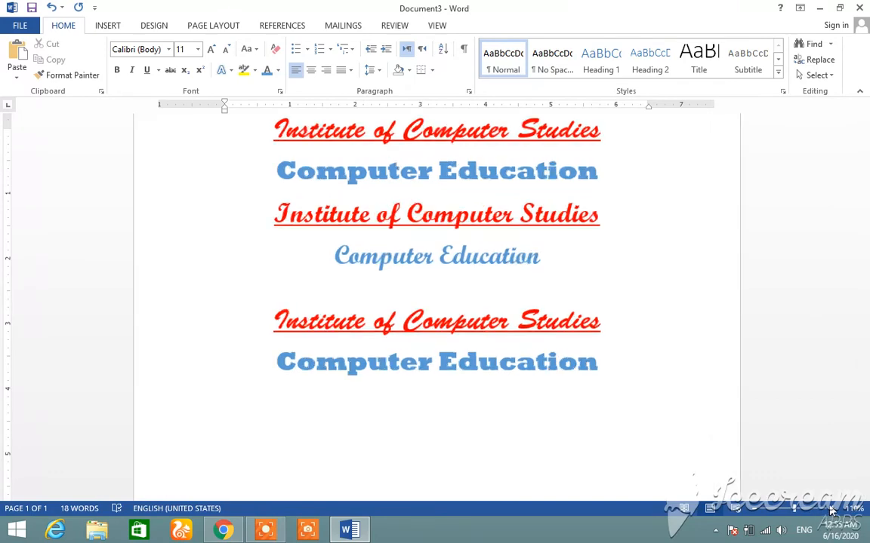
pyautogui.click(830, 508)
pyautogui.click(830, 508)
pyautogui.click(831, 508)
pyautogui.click(830, 508)
pyautogui.click(830, 508)
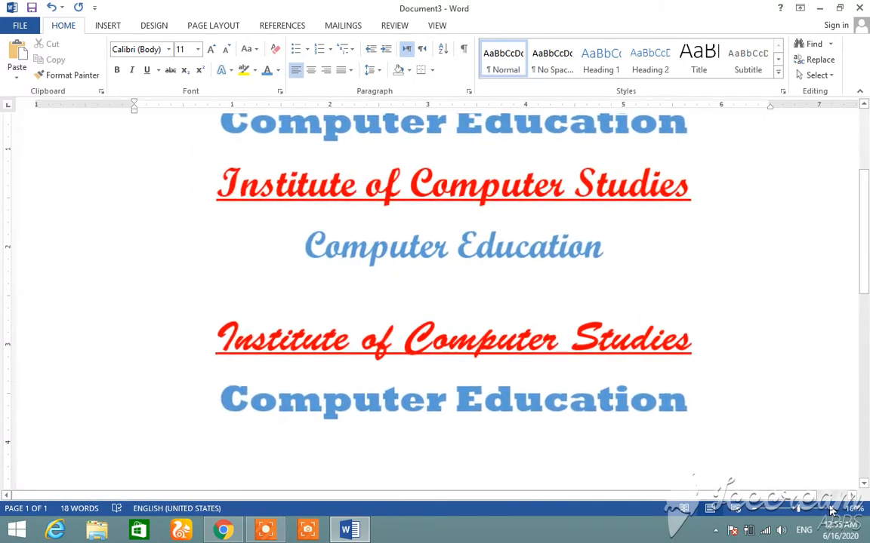
pyautogui.click(756, 509)
pyautogui.click(756, 510)
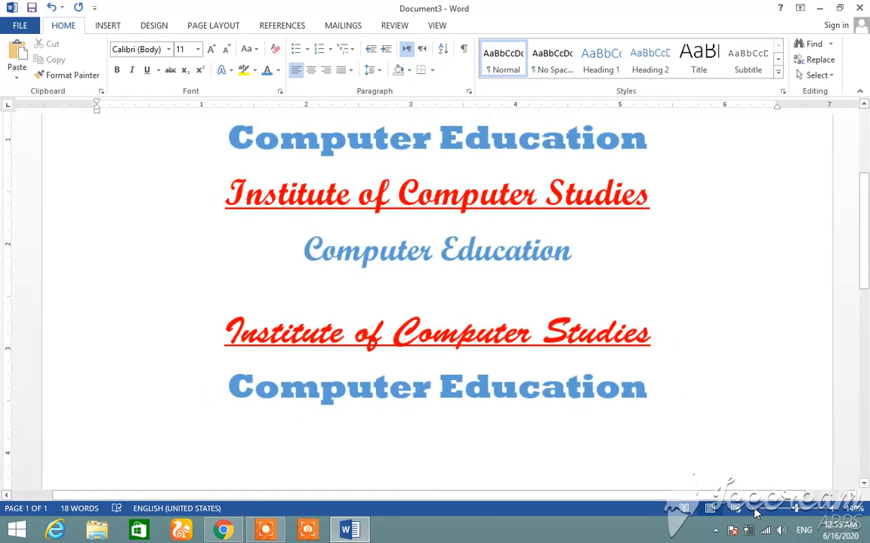
pyautogui.click(757, 510)
pyautogui.click(756, 510)
pyautogui.click(756, 509)
pyautogui.click(757, 510)
pyautogui.click(757, 509)
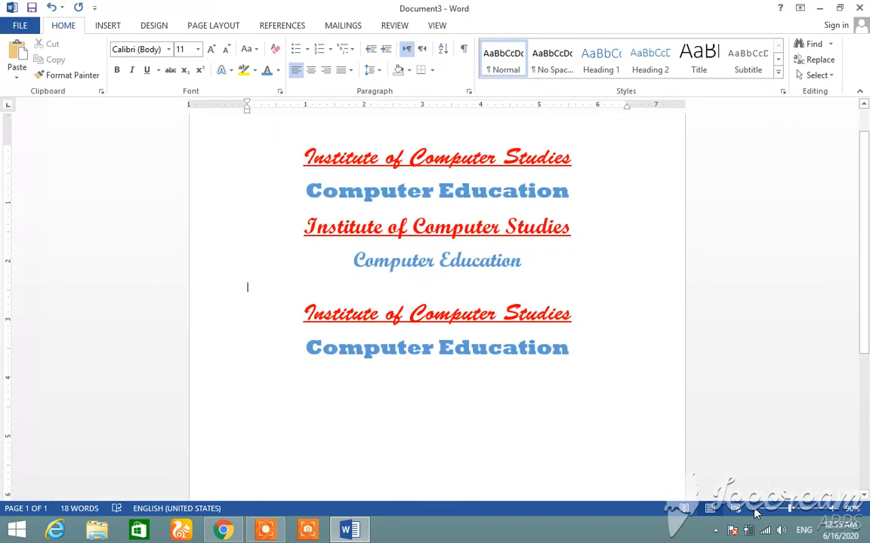
pyautogui.click(835, 510)
pyautogui.click(835, 510)
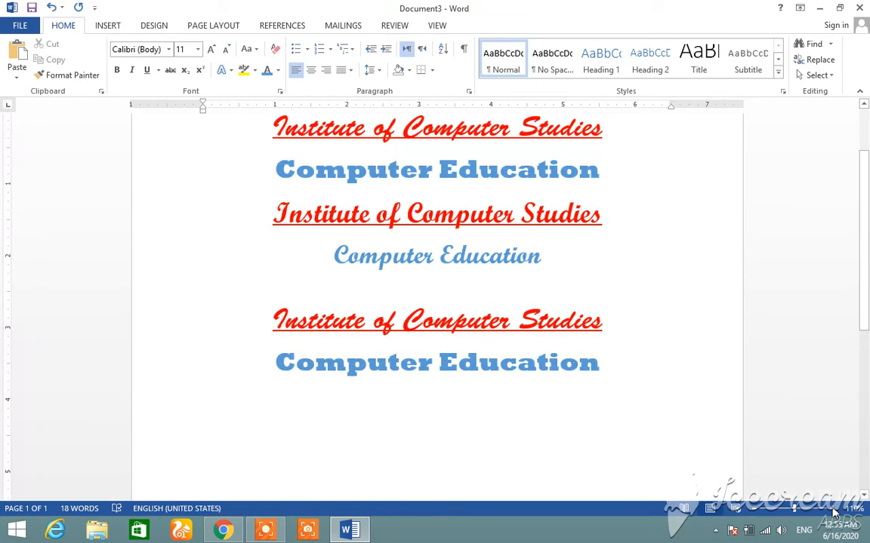
# Apply the "Gradient Fill - Gold, Accent 4, Outline - Accent 4" text effect to the first pair of heading lines
pyautogui.scroll(2, 865, 130)
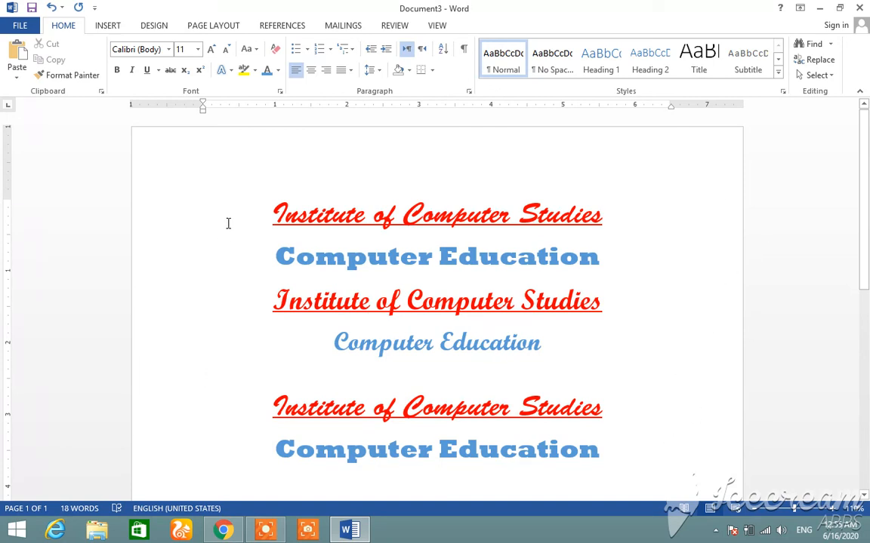
pyautogui.moveTo(262, 211); pyautogui.dragTo(551, 267)
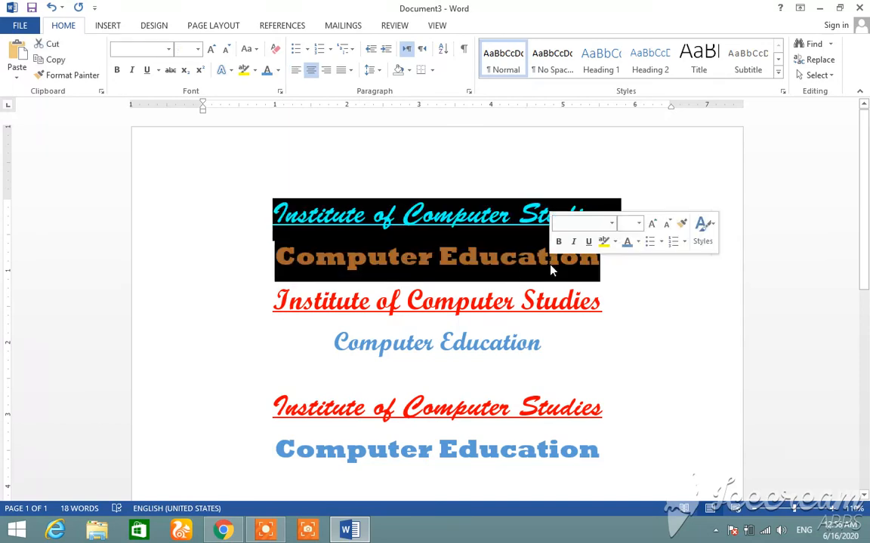
pyautogui.click(231, 73)
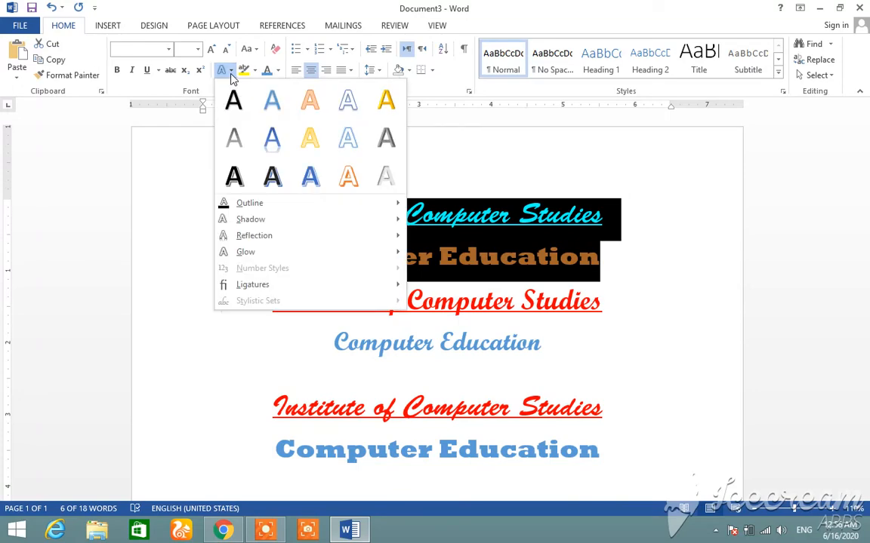
pyautogui.click(308, 138)
pyautogui.click(320, 355)
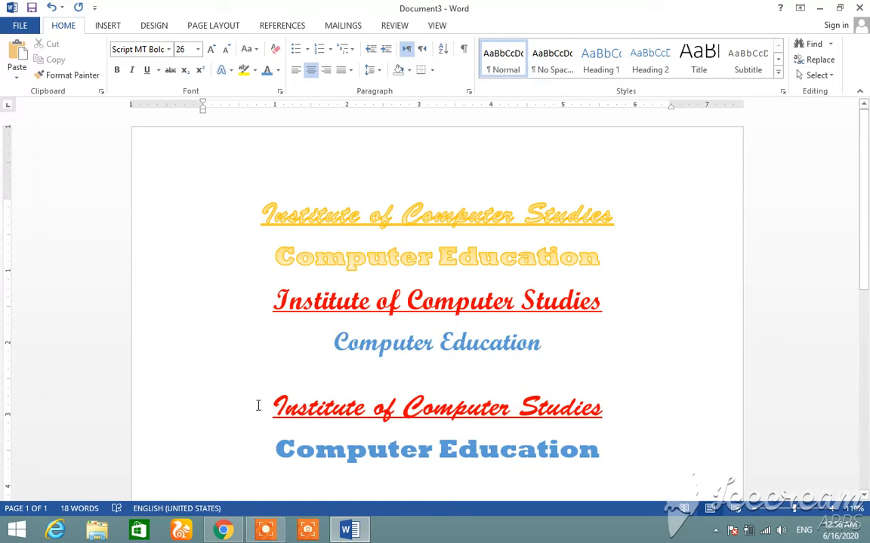
pyautogui.click(263, 532)
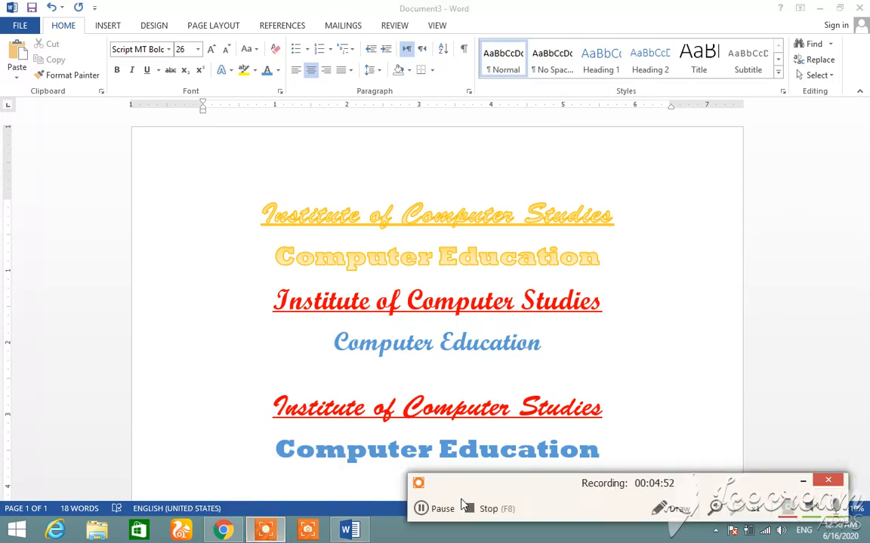